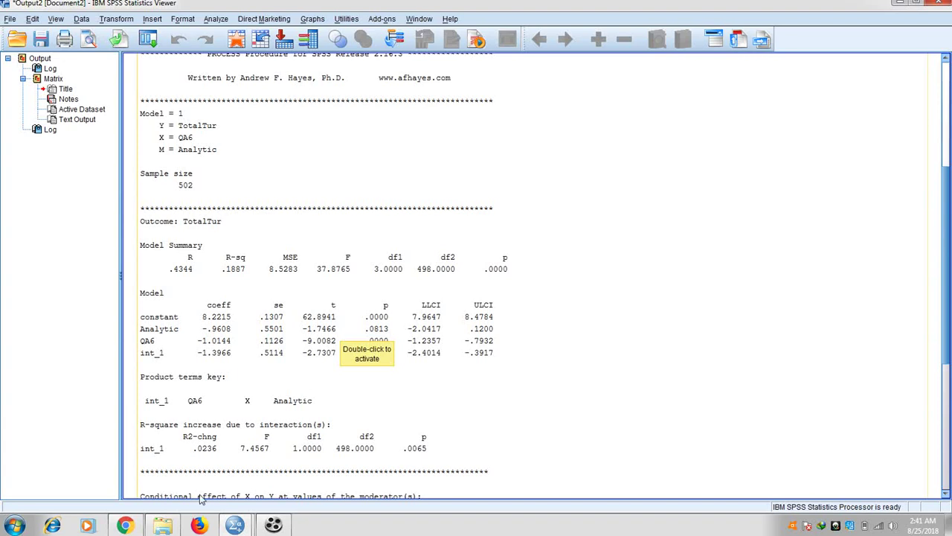
# Open the 2-way_unstandardised workbook from the corrected paper folder in Explorer.
pyautogui.click(165, 525)
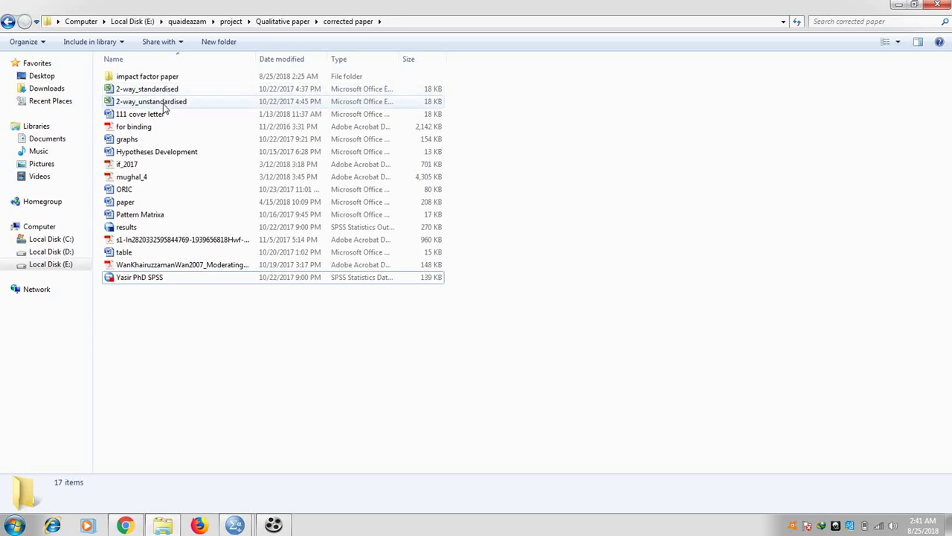
pyautogui.click(165, 108)
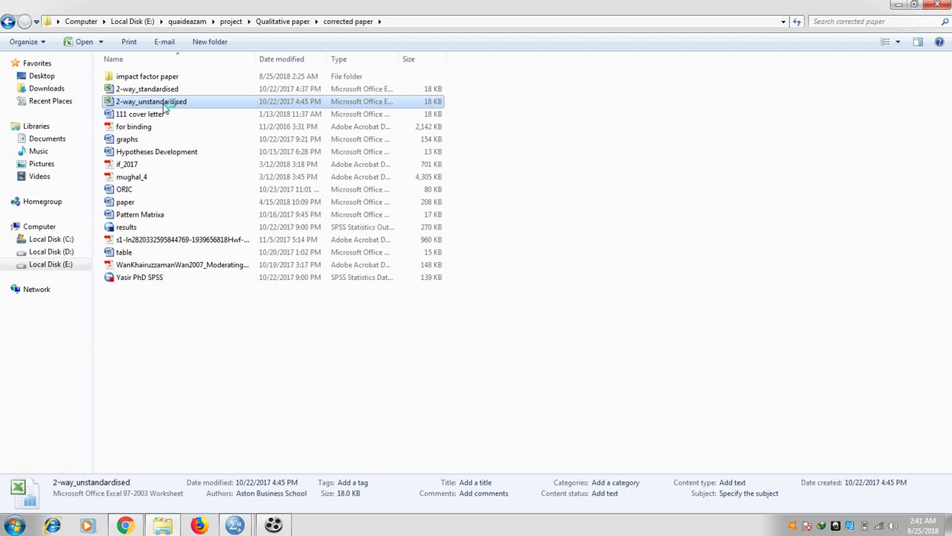
pyautogui.doubleClick(165, 108)
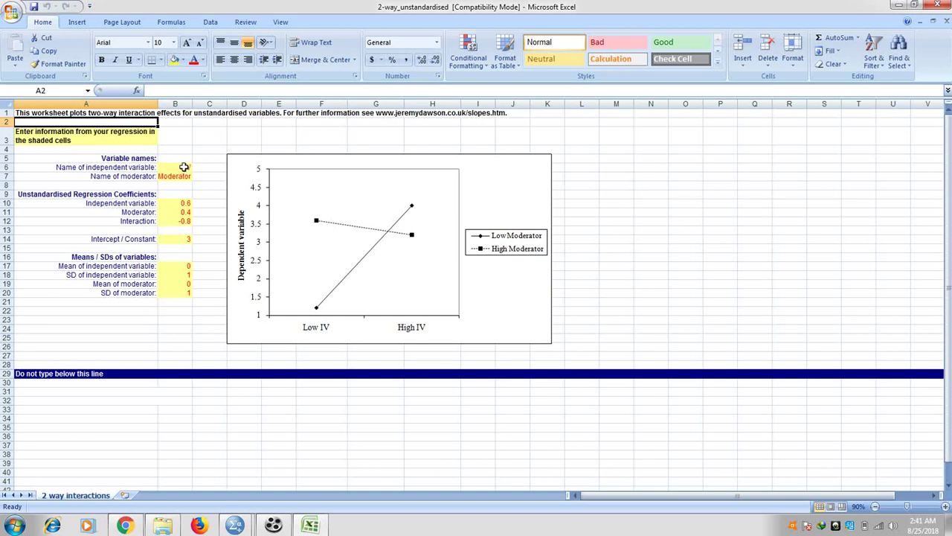
# Enter 'salary' in B6 and 'analytical' in B7, checking the SPSS output along the way.
pyautogui.click(184, 167)
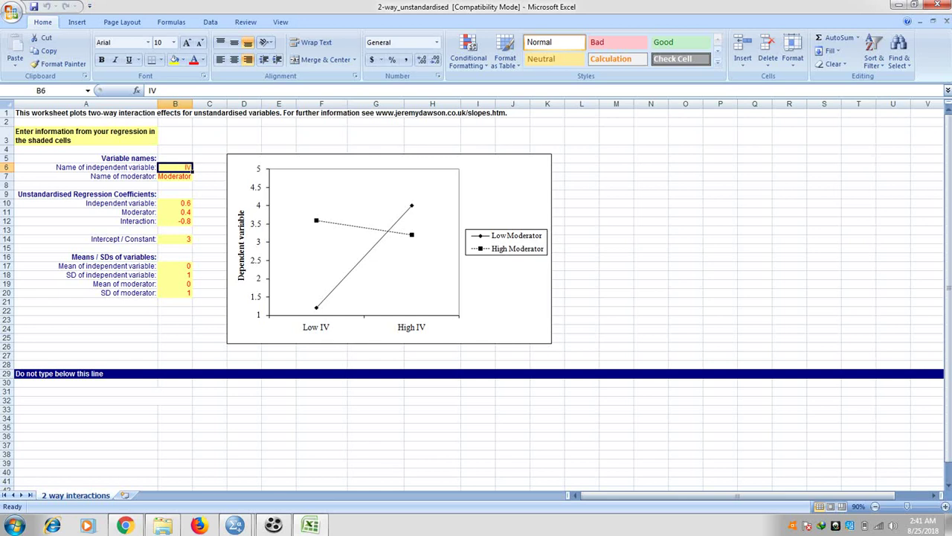
pyautogui.moveTo(235, 525)
pyautogui.click(281, 476)
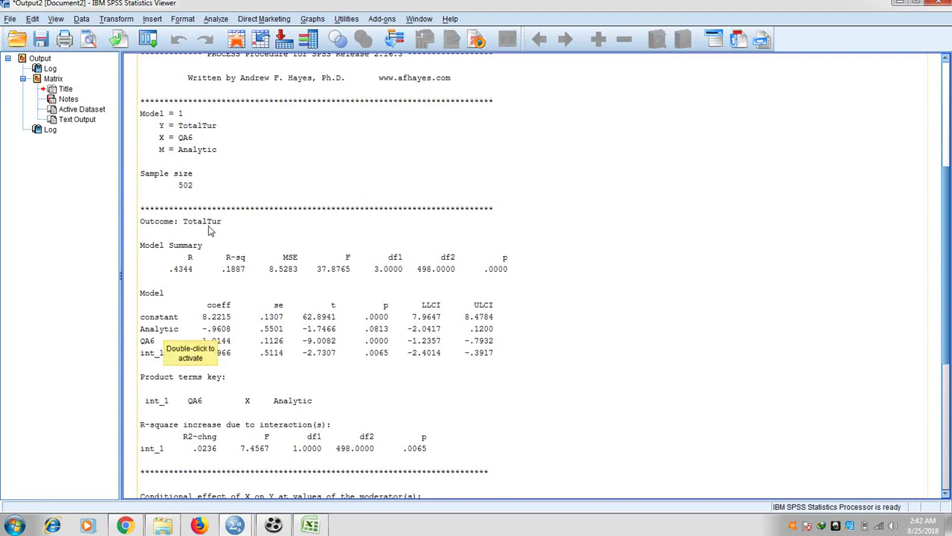
pyautogui.click(310, 526)
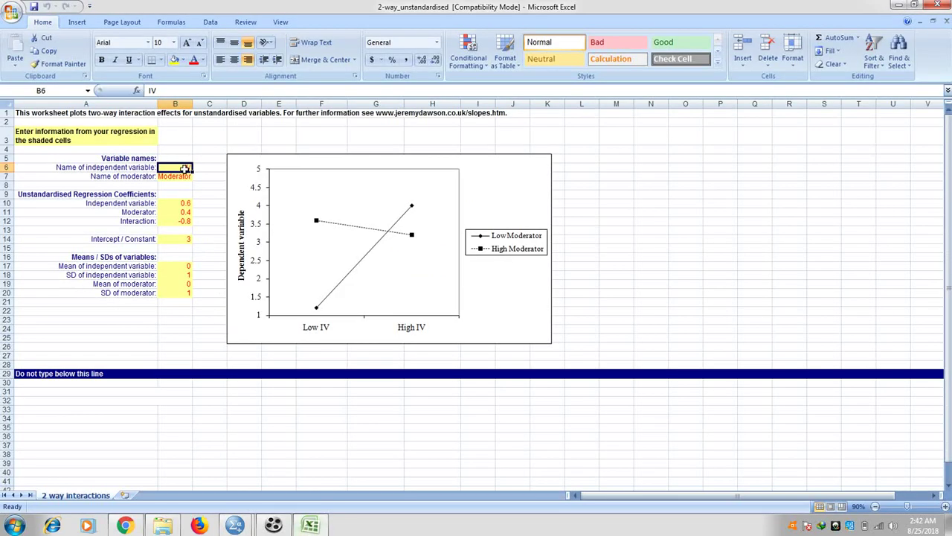
pyautogui.write('sala')
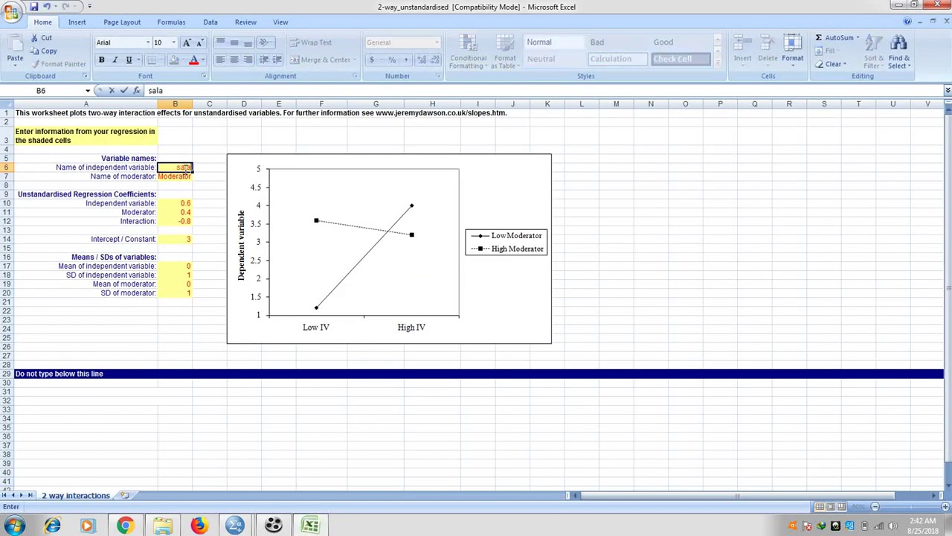
pyautogui.write('ry')
pyautogui.click(177, 177)
pyautogui.write('al')
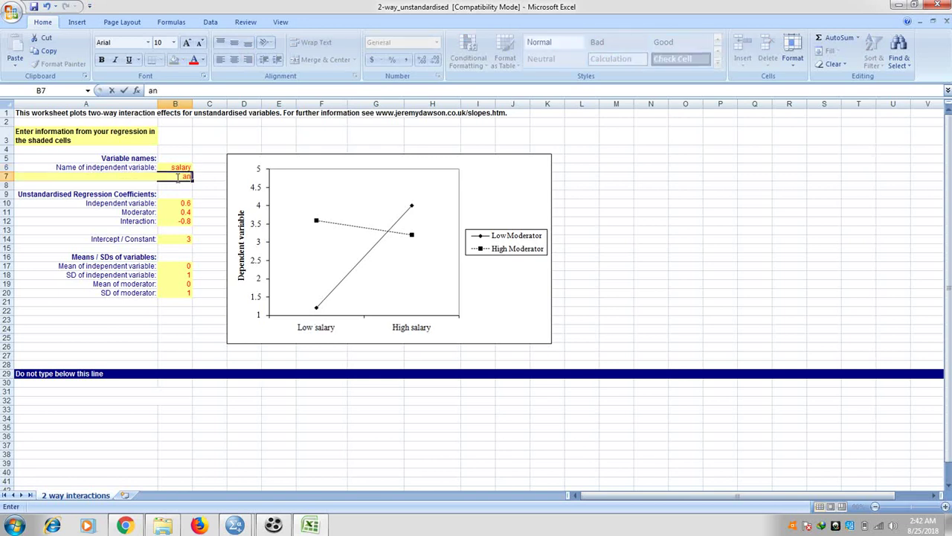
pyautogui.write('ytical')
pyautogui.click(186, 206)
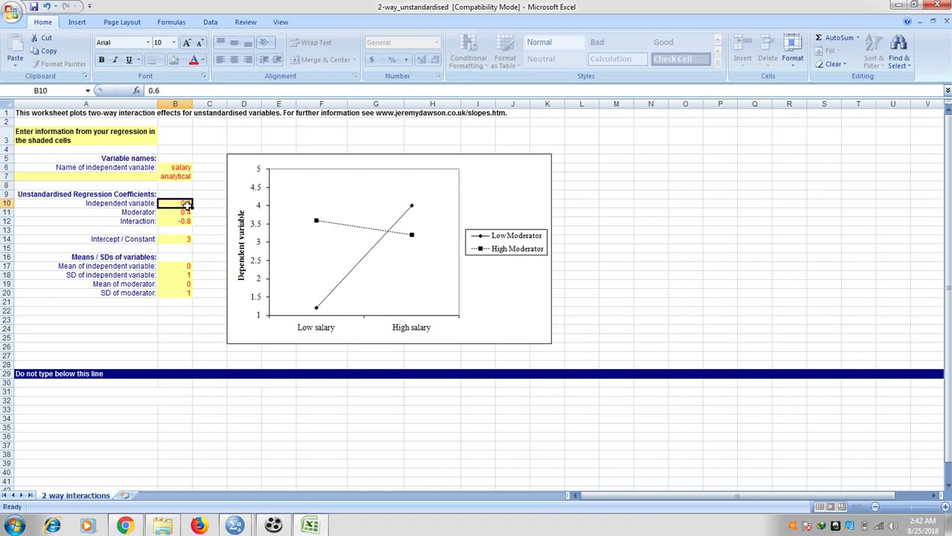
pyautogui.click(313, 526)
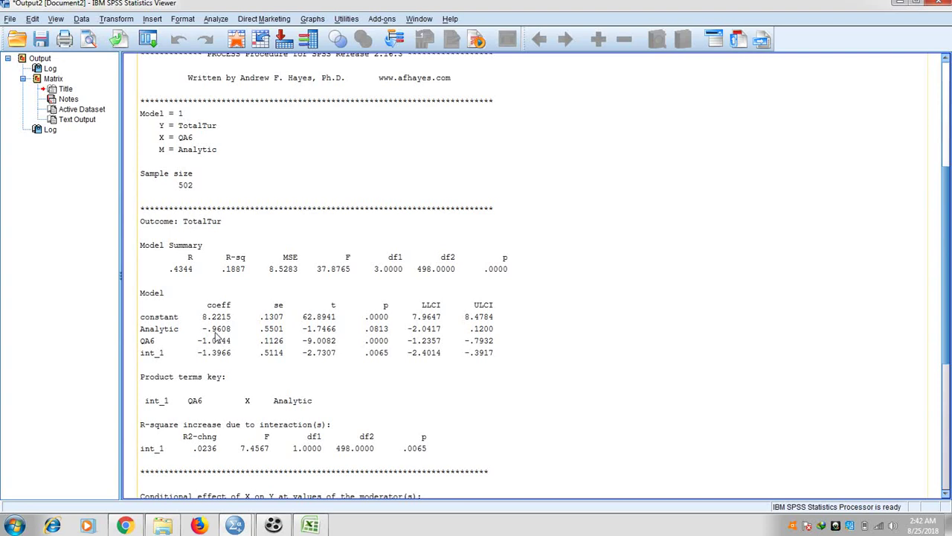
# Enter -1.0144 in B11 as the moderator coefficient, checked against the SPSS QA6 value.
pyautogui.click(311, 525)
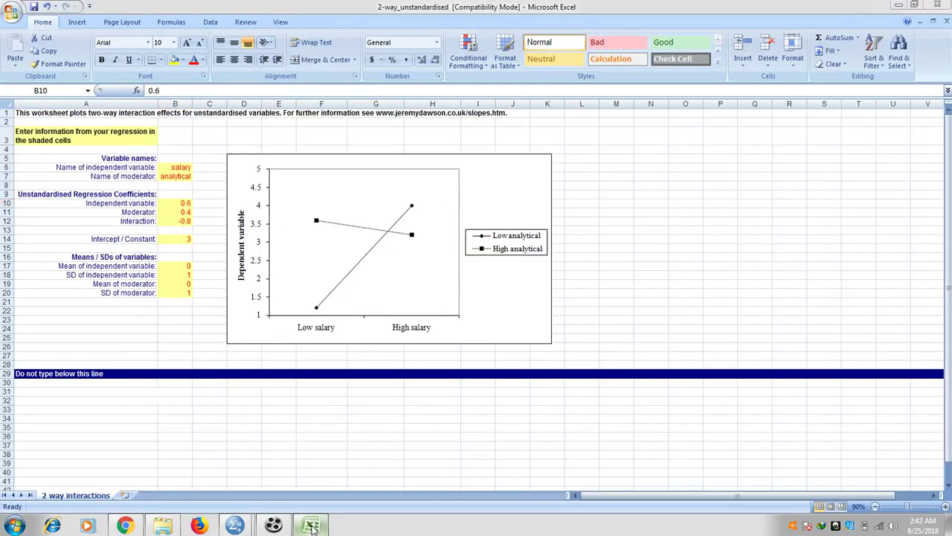
pyautogui.click(311, 525)
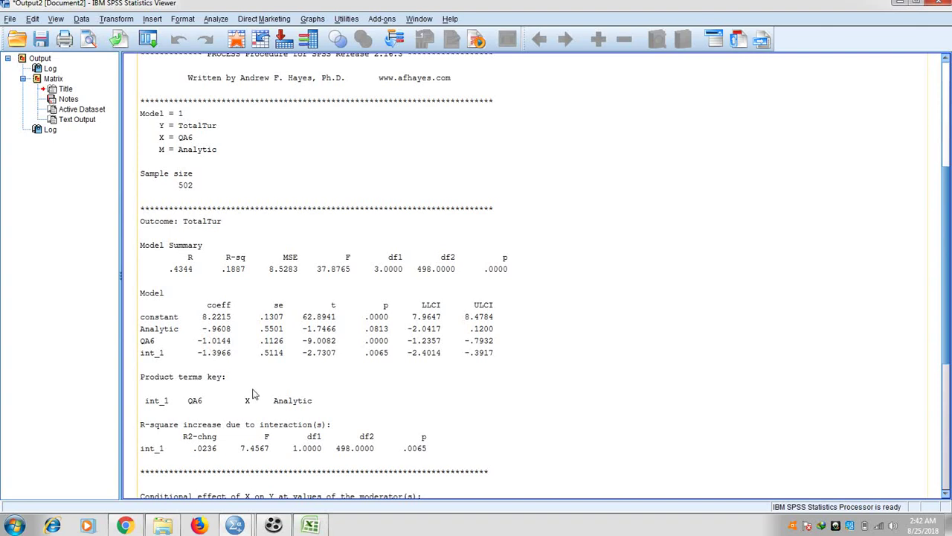
pyautogui.click(310, 525)
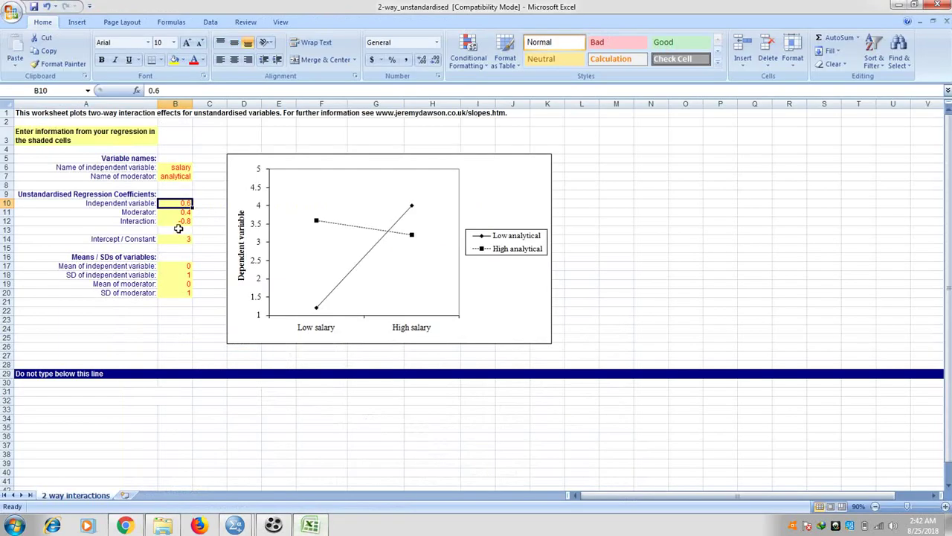
pyautogui.click(184, 212)
pyautogui.write('-1')
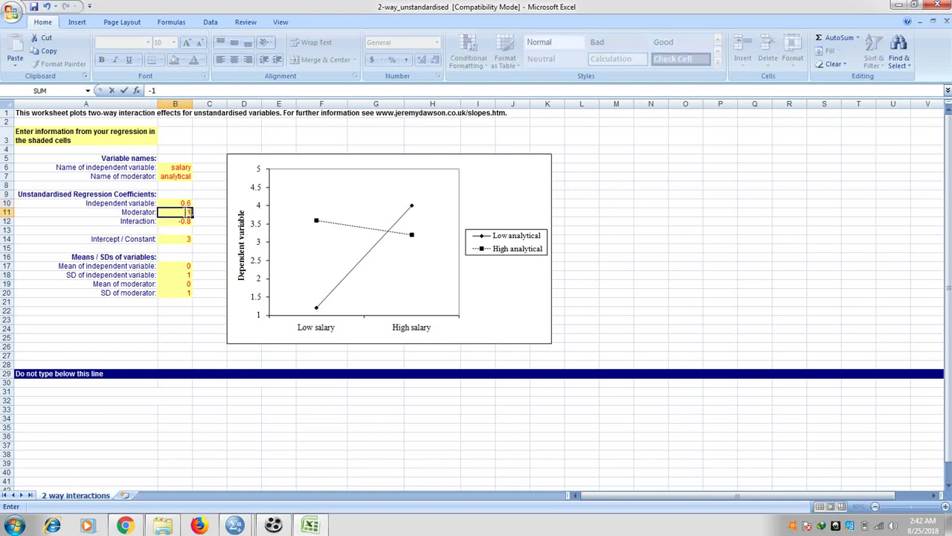
pyautogui.write('.0144')
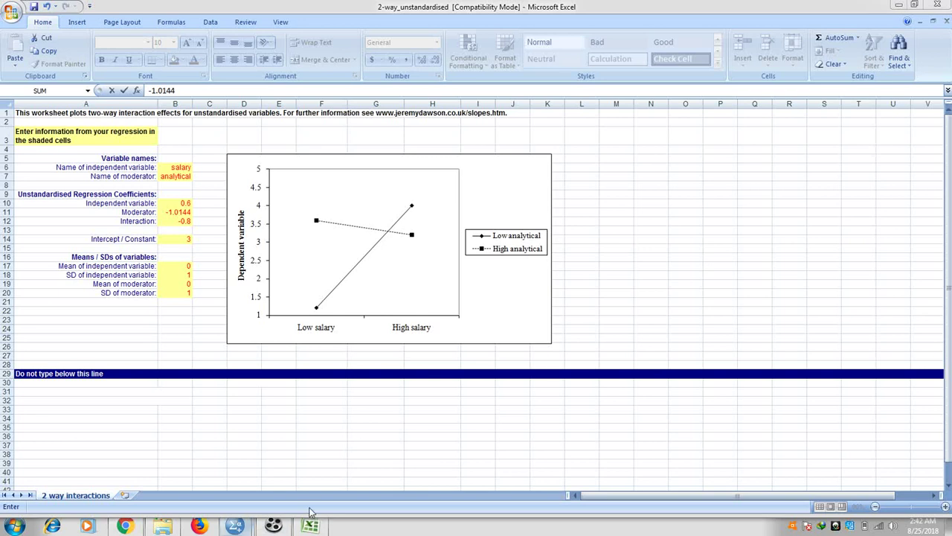
pyautogui.moveTo(242, 528)
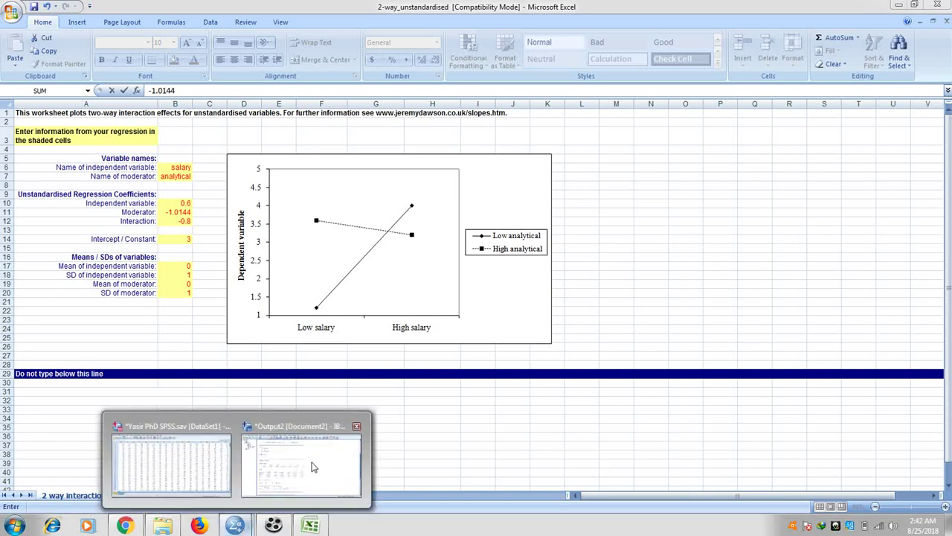
pyautogui.click(316, 462)
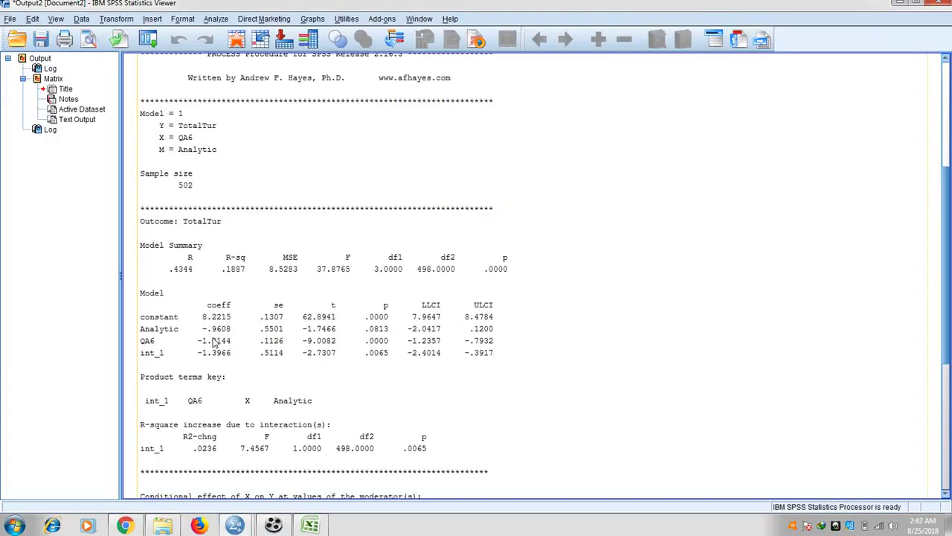
pyautogui.click(311, 525)
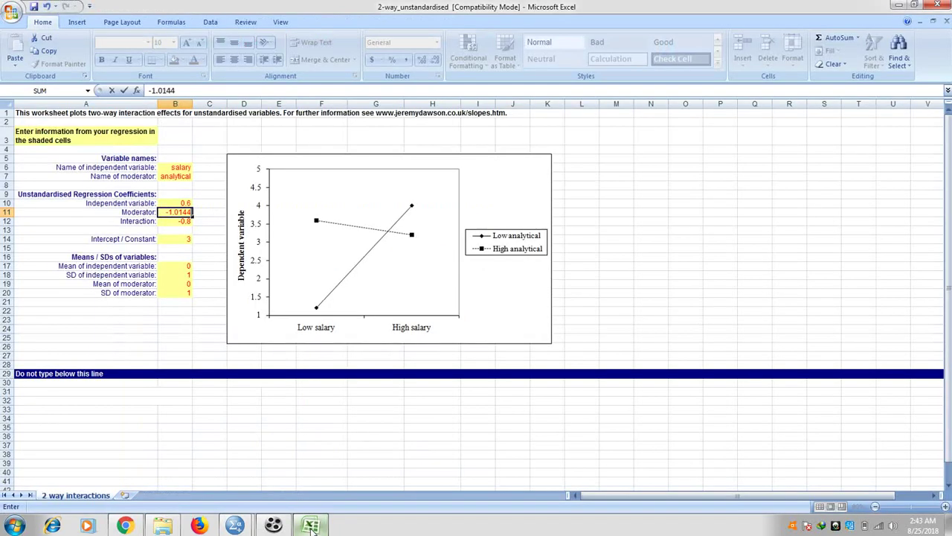
pyautogui.click(184, 204)
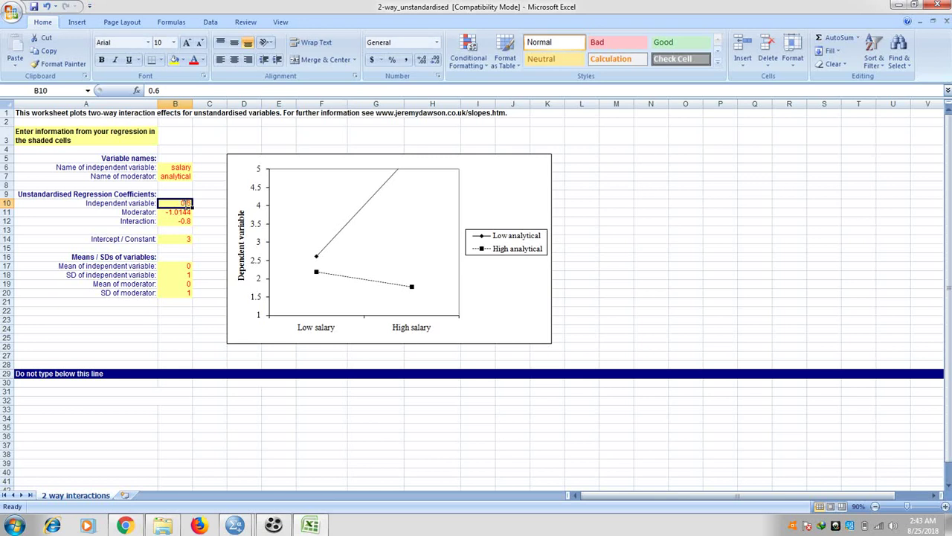
# Enter -0.9608 in B10 as the independent-variable coefficient, read from SPSS.
pyautogui.write('-.9')
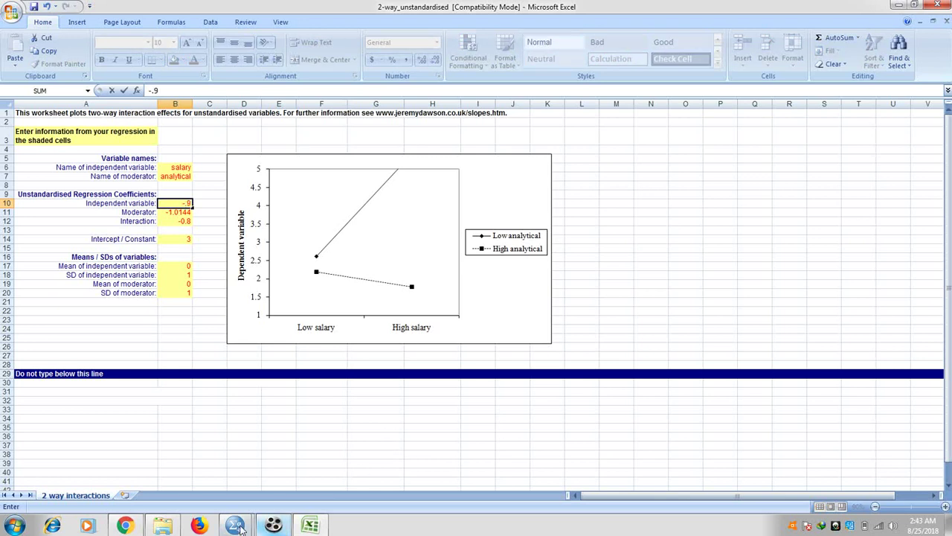
pyautogui.moveTo(238, 527)
pyautogui.click(304, 479)
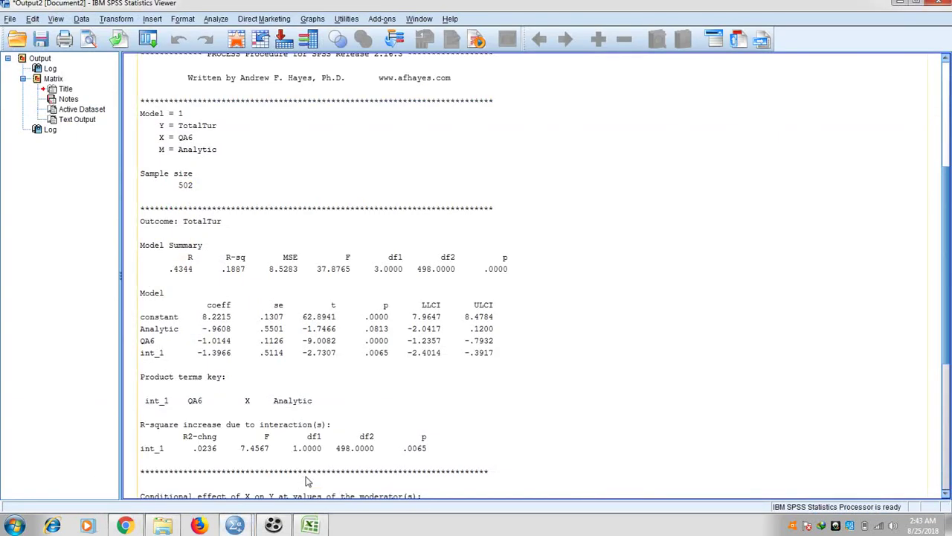
pyautogui.click(311, 526)
pyautogui.write('-.96')
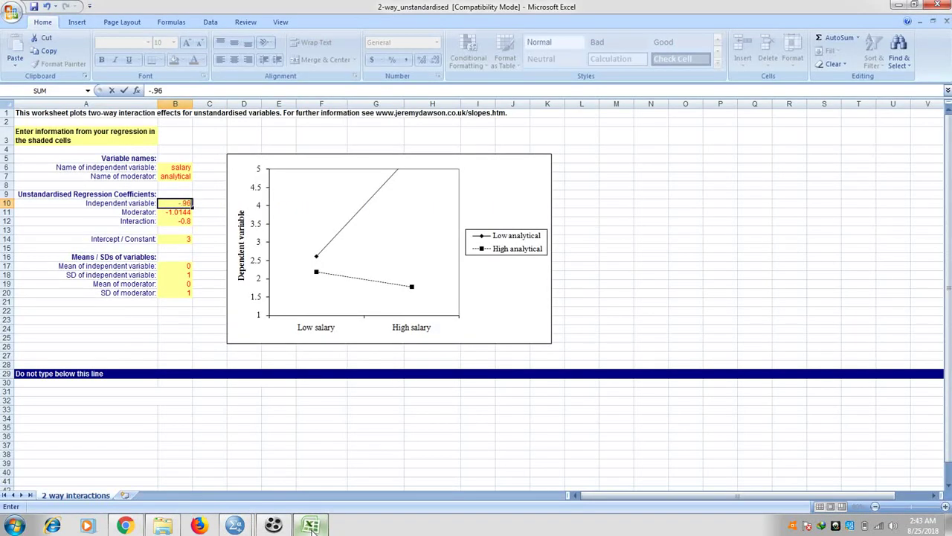
pyautogui.write('08')
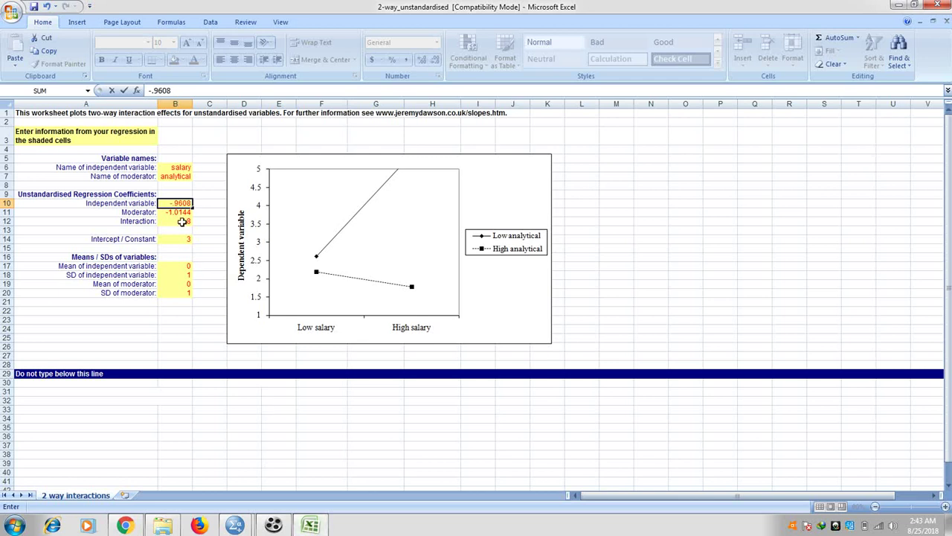
pyautogui.click(183, 221)
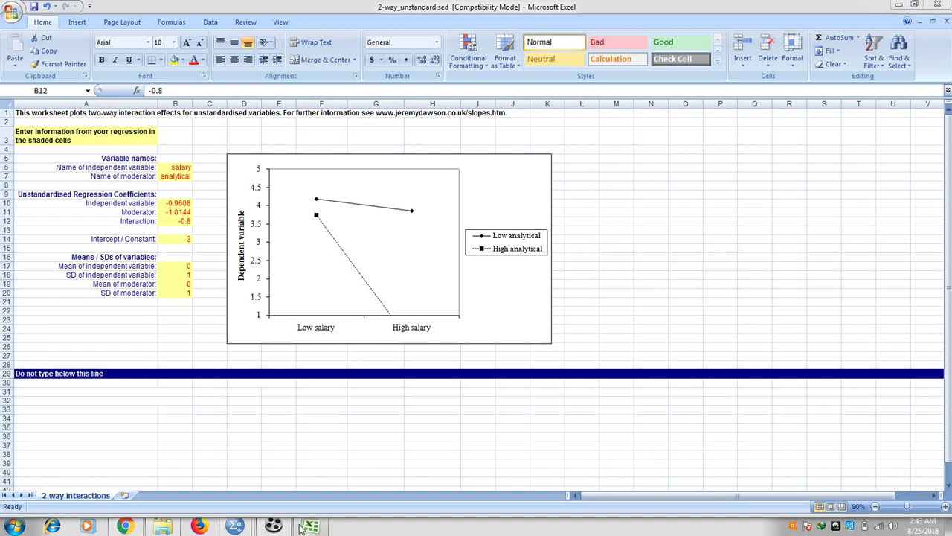
# Enter -1.3966 in B12 as the interaction coefficient, read from SPSS.
pyautogui.moveTo(235, 525)
pyautogui.click(290, 488)
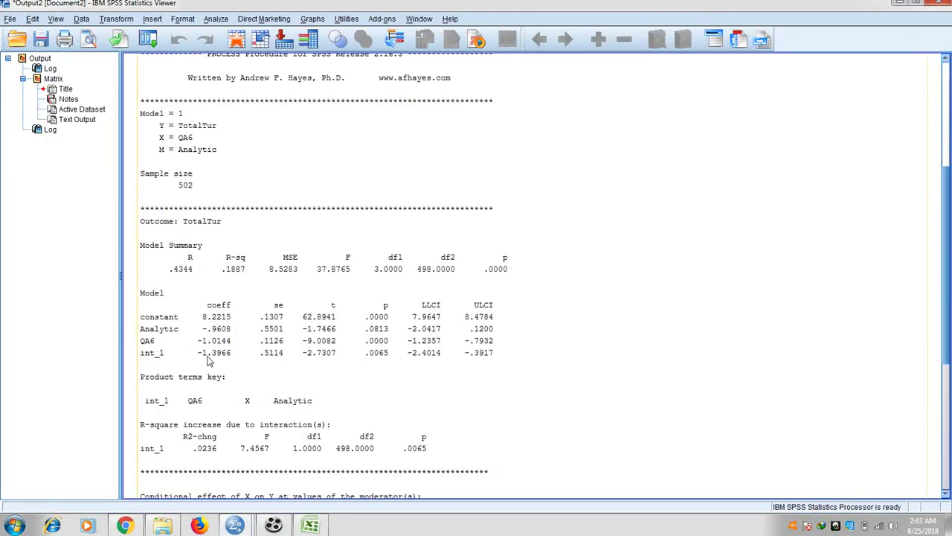
pyautogui.click(303, 527)
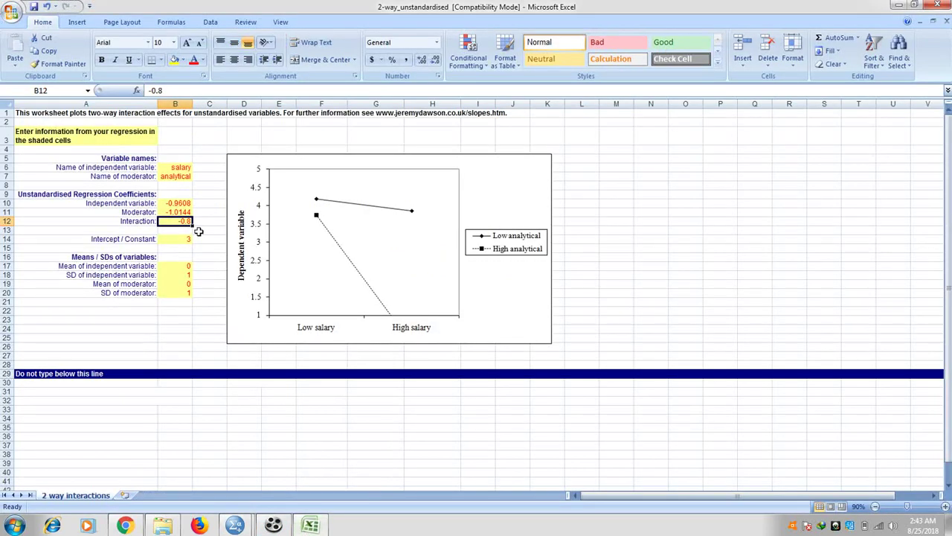
pyautogui.write('-1')
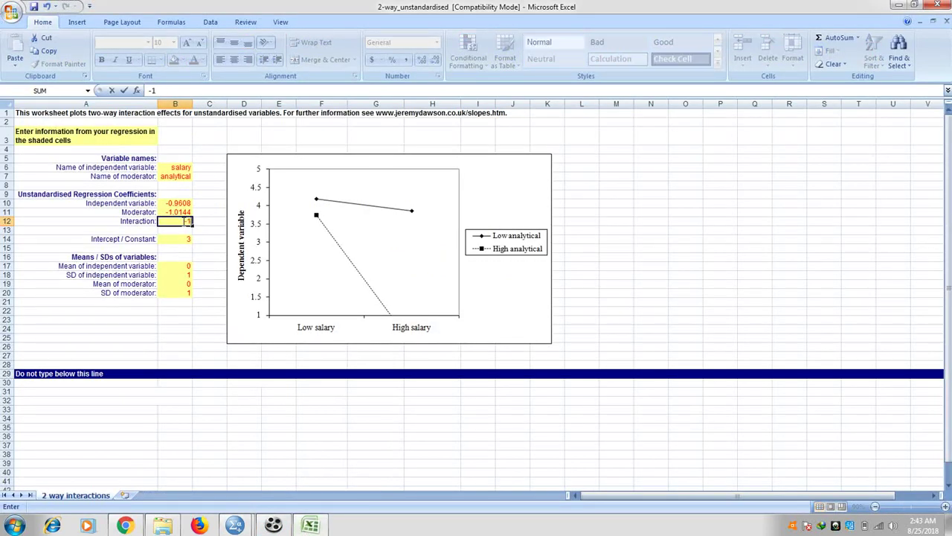
pyautogui.write('2')
pyautogui.press('BackSpace')
pyautogui.write('966')
pyautogui.click(503, 313)
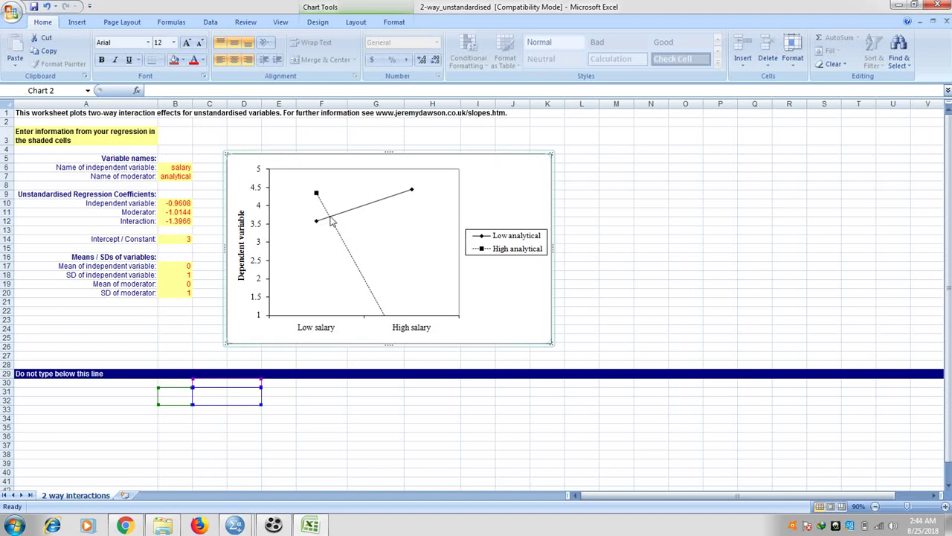
pyautogui.moveTo(329, 218)
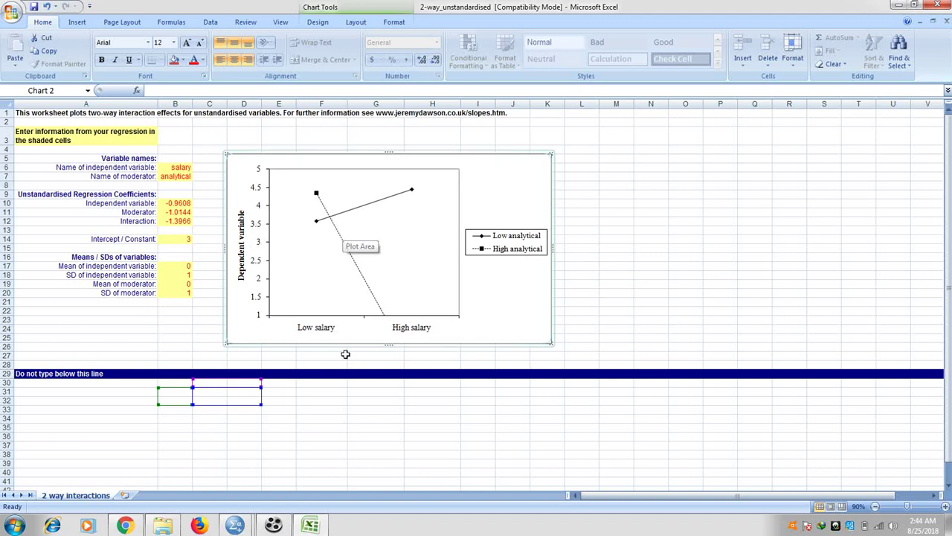
pyautogui.click(278, 526)
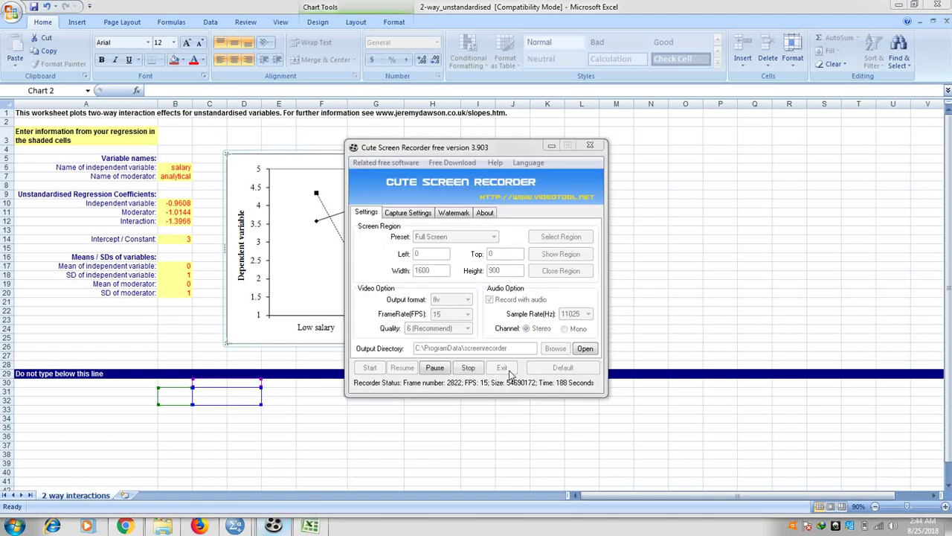